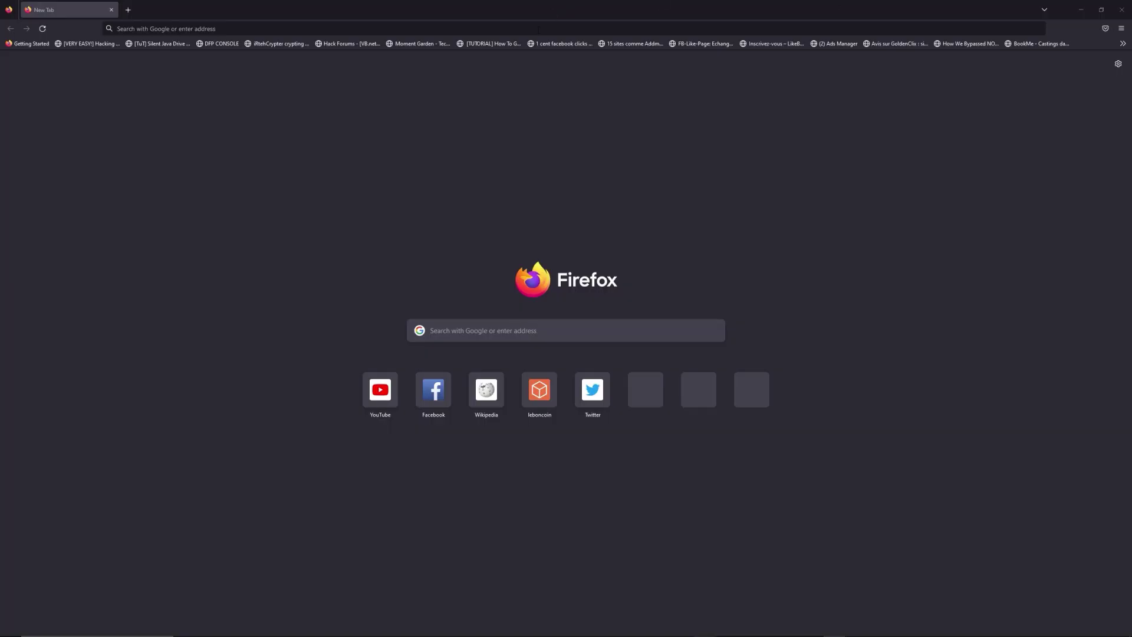
Start entering the freewebtools.com/192.168 address in the address bar.
left_click(539, 30)
type("fre")
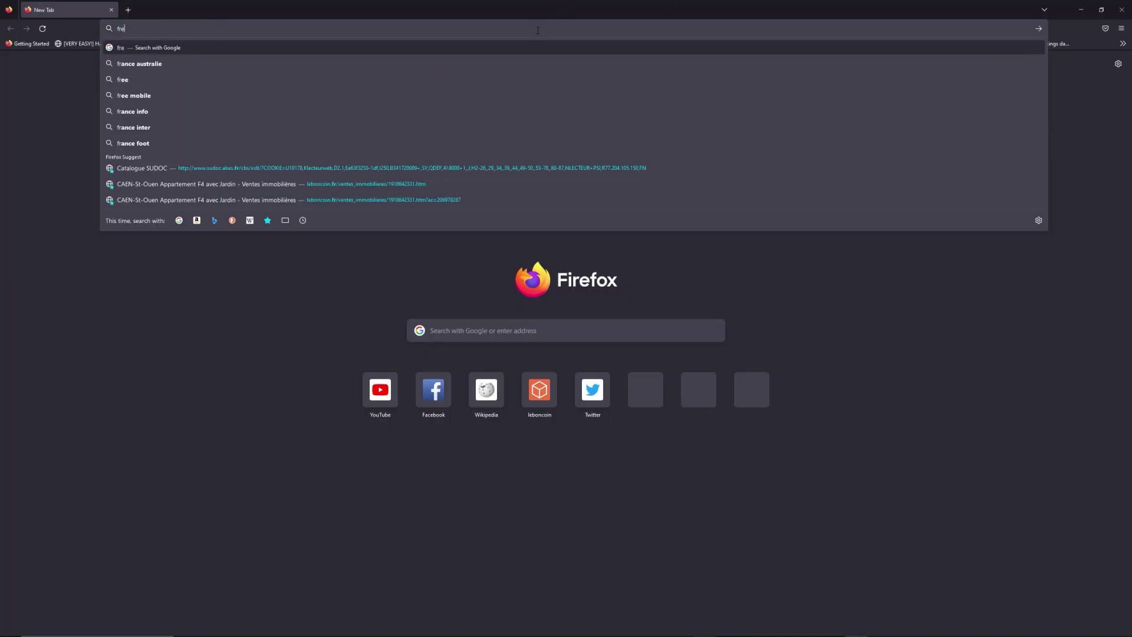
type("ewebtools")
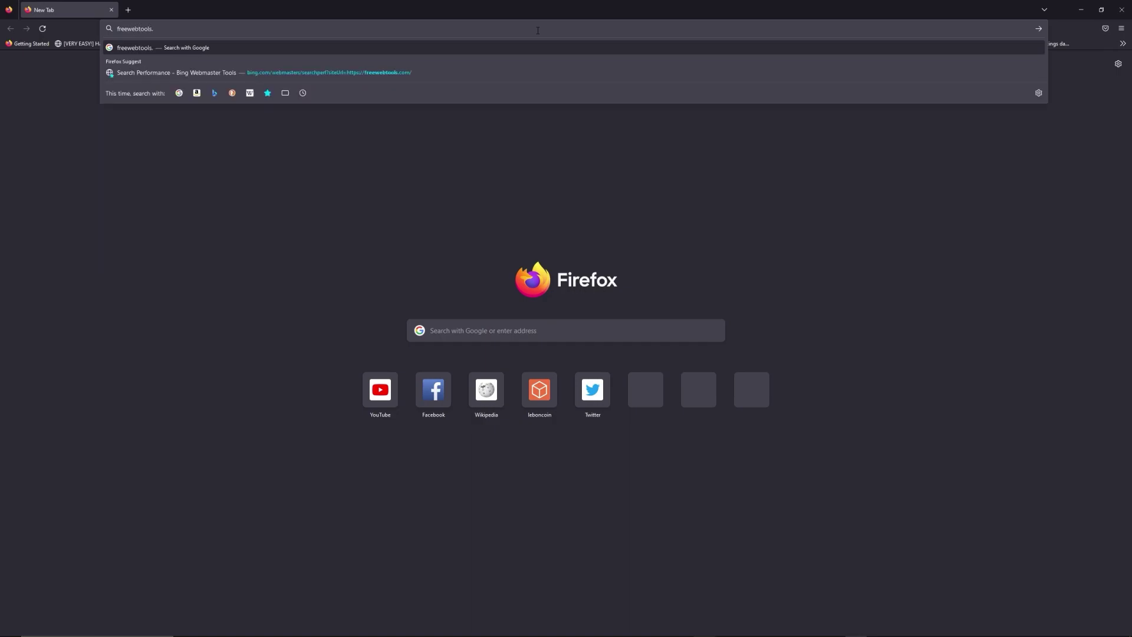
type(".com")
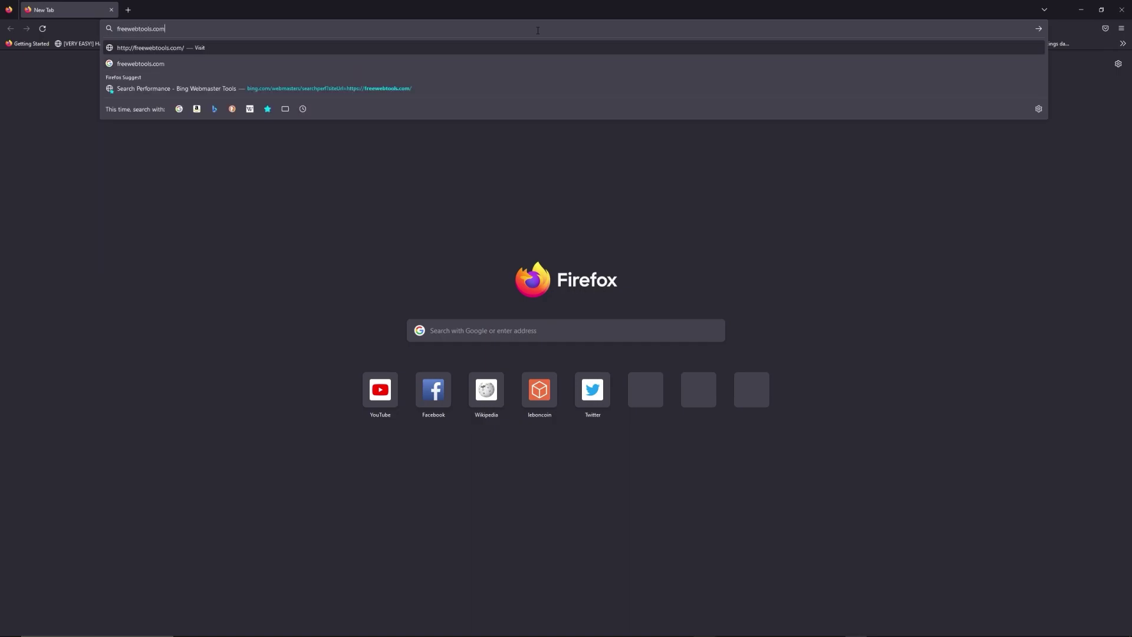
type("/192.")
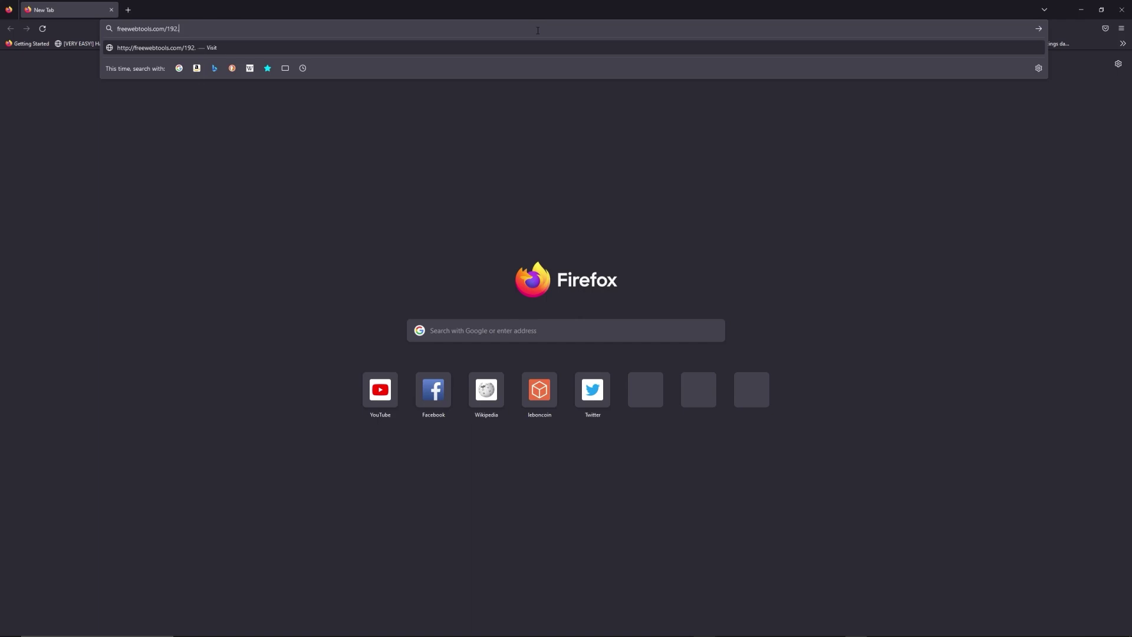
type("168")
Load the FreeWebTools 192.168 login guide and read down to 'Launch cmd Software'.
key("Return")
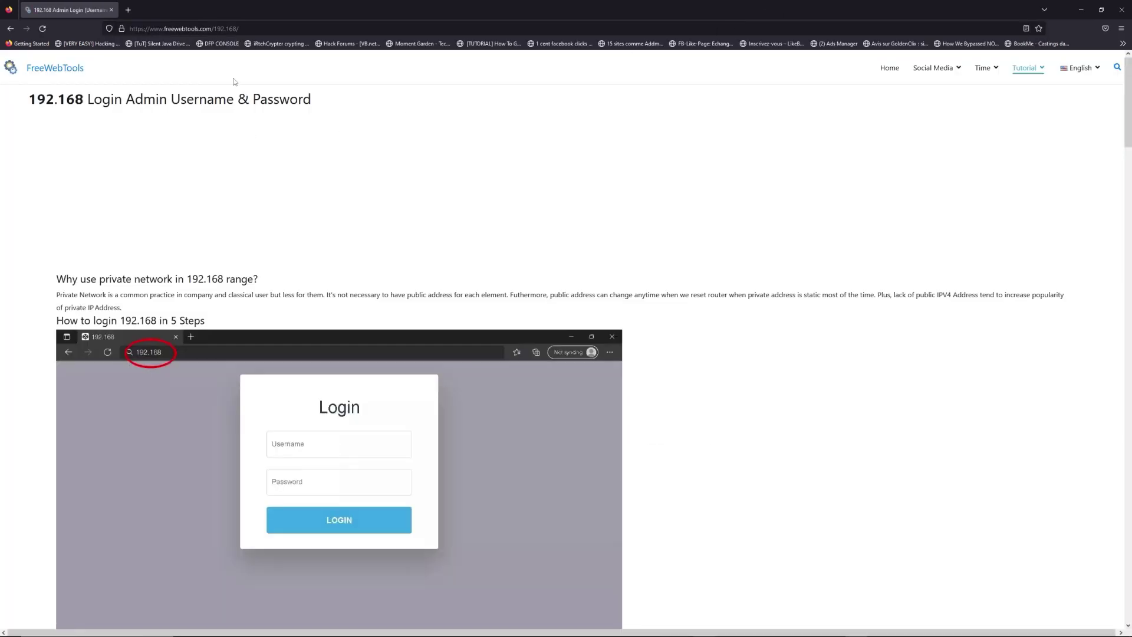
scroll(504, 196, "down", 2)
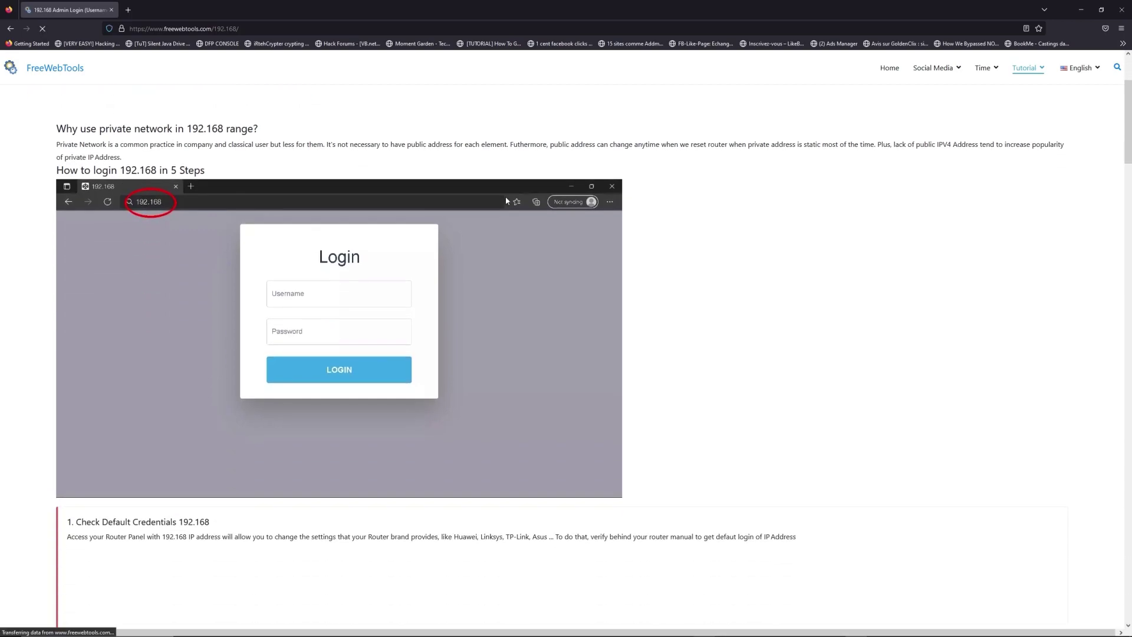
scroll(695, 323, "down", 2)
scroll(696, 323, "down", 4)
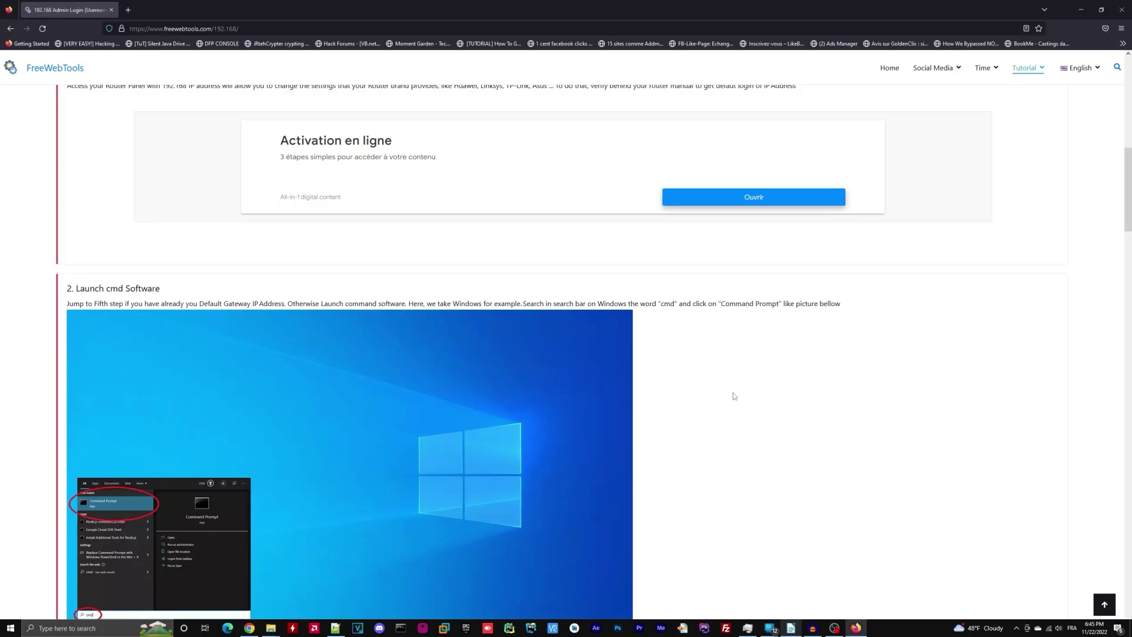
scroll(720, 372, "down", 3)
scroll(711, 350, "down", 3)
scroll(708, 350, "down", 5)
scroll(709, 350, "down", 4)
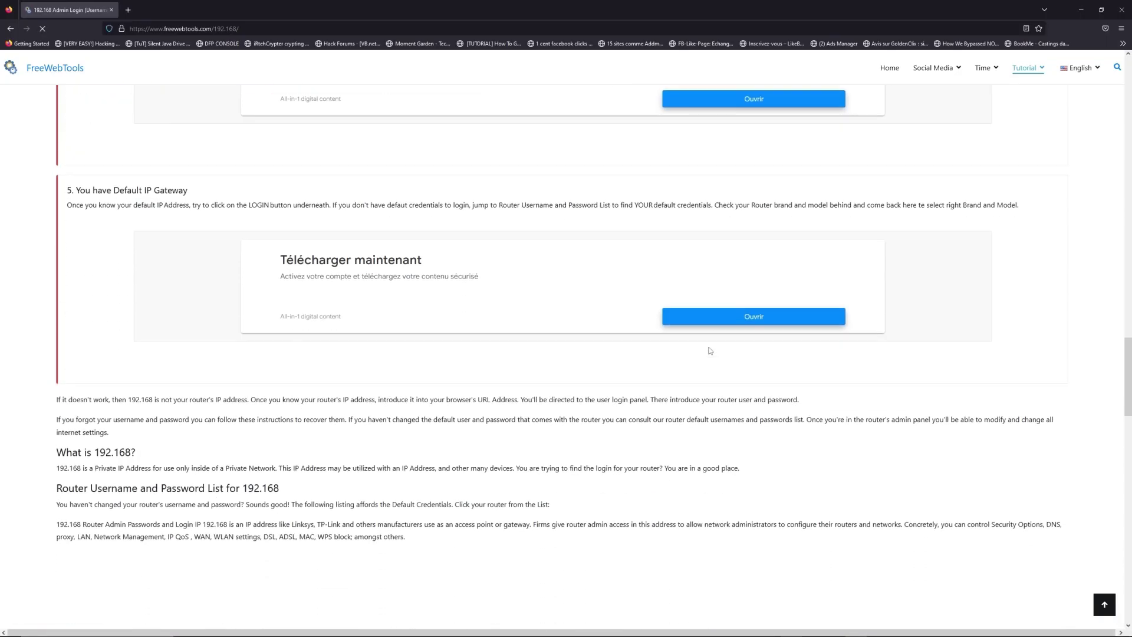
scroll(708, 351, "down", 5)
scroll(708, 351, "down", 2)
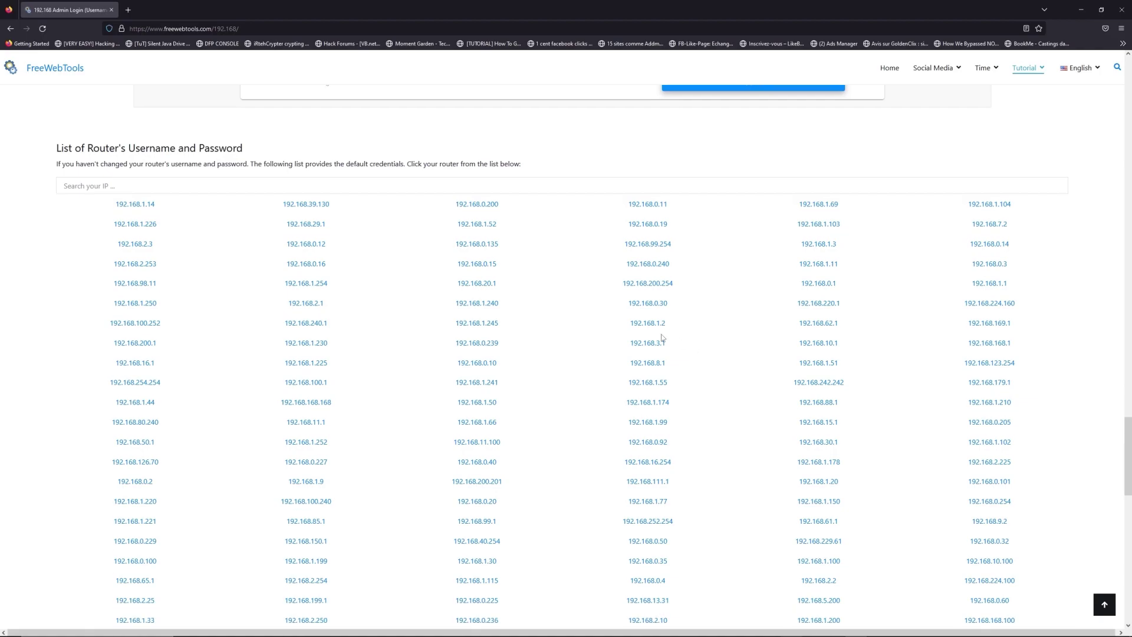
Search the router list for 192.168.1.1, correcting a mistyped digit.
left_click(185, 184)
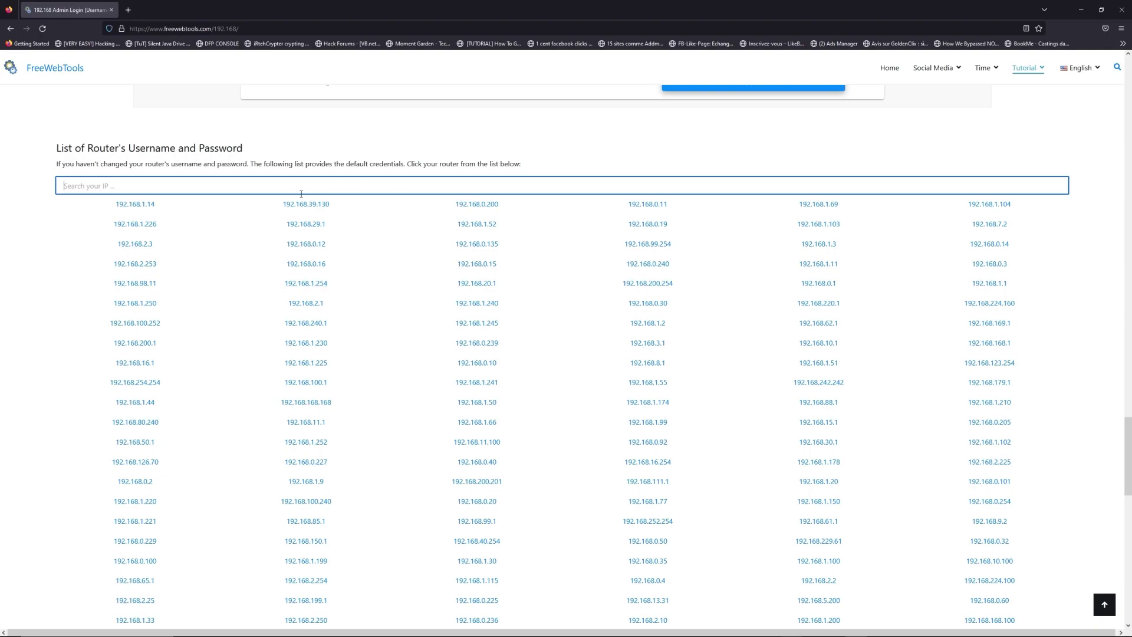
type("192")
type("0.")
key("BackSpace")
type(".168")
type(".1.1")
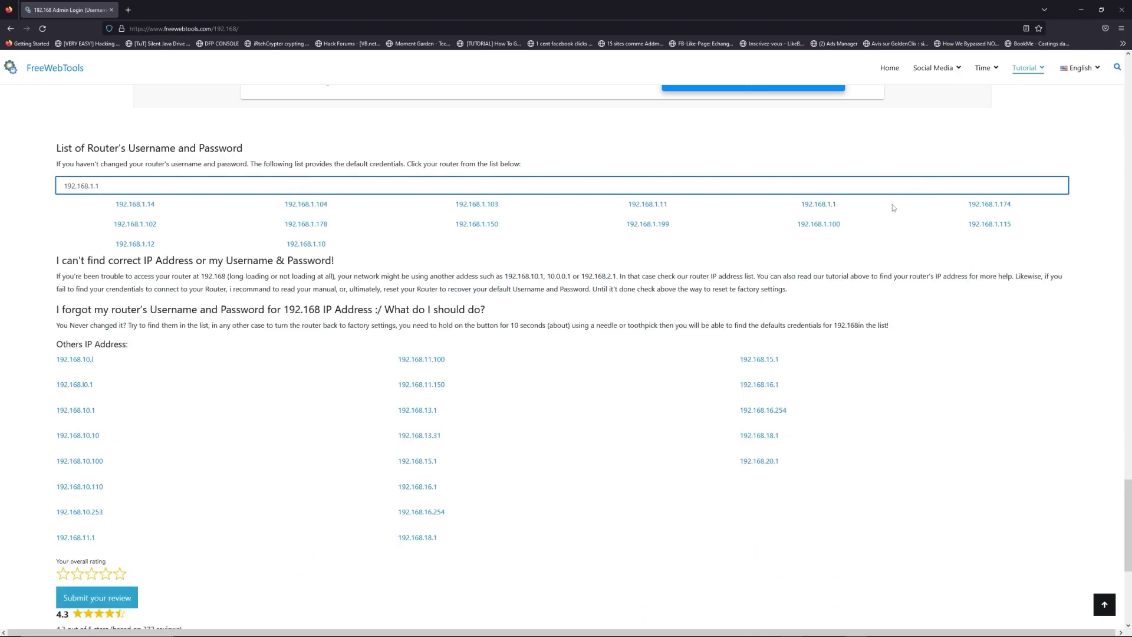
Open the 192.168.1.1 credentials page in a new tab and choose LG as the brand.
left_click(817, 205)
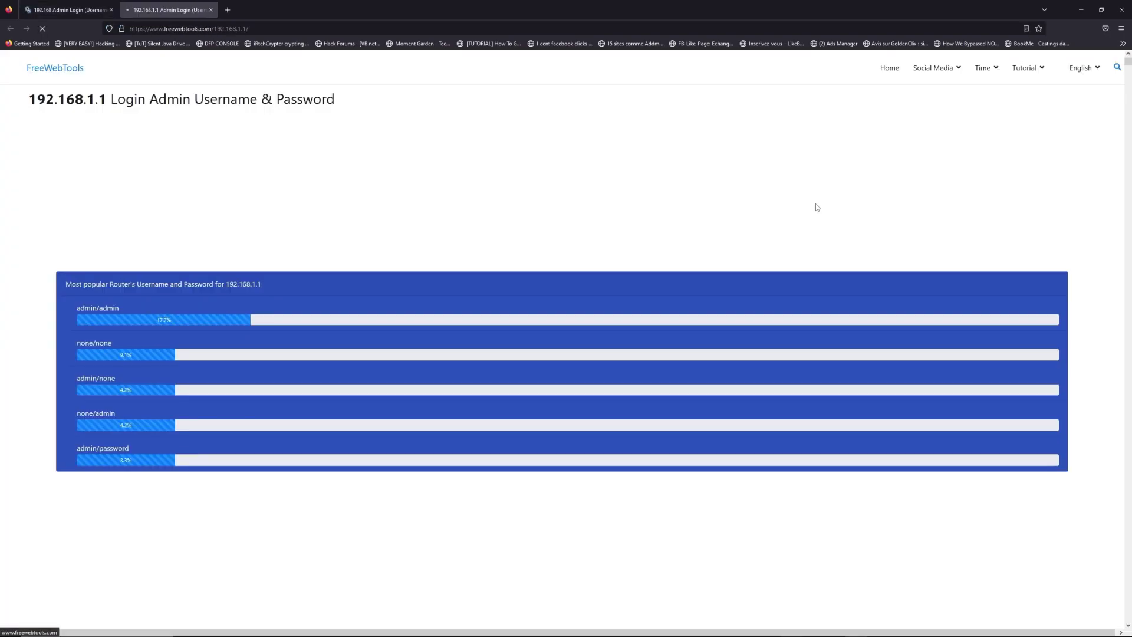
scroll(535, 281, "down", 5)
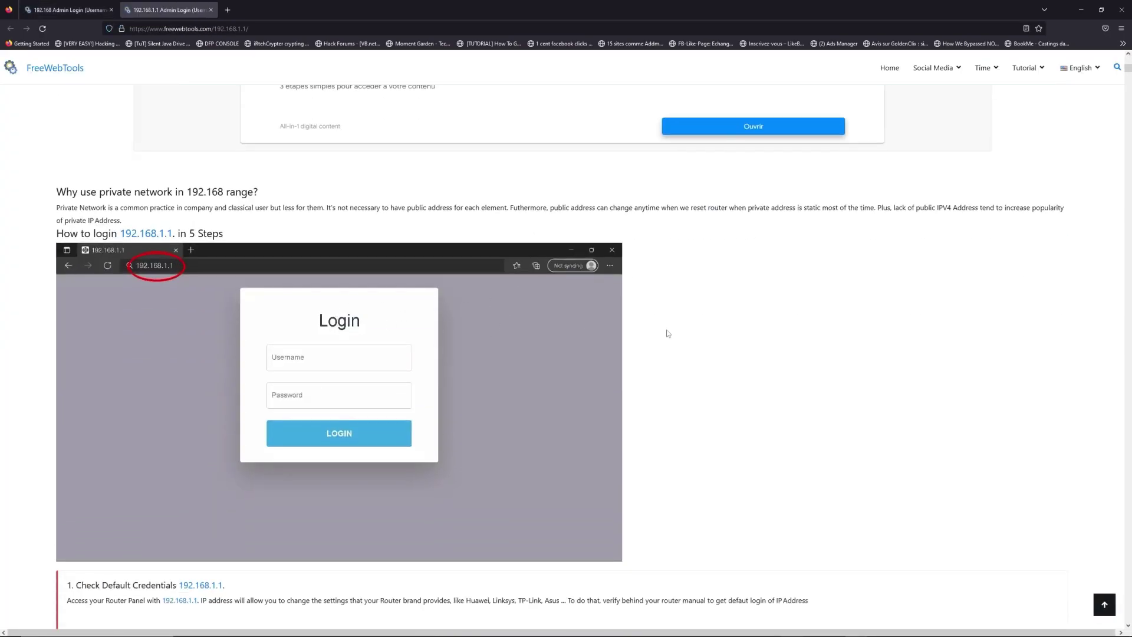
scroll(619, 327, "down", 5)
scroll(569, 326, "down", 5)
scroll(570, 326, "down", 5)
scroll(571, 326, "down", 5)
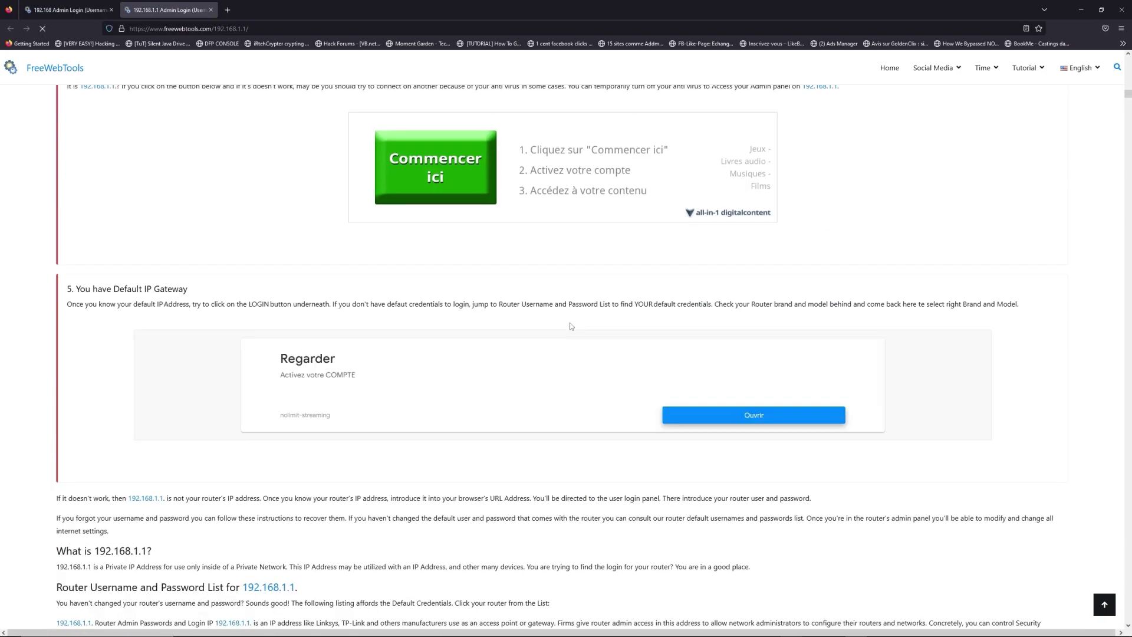
scroll(569, 325, "down", 3)
scroll(570, 326, "down", 5)
scroll(447, 333, "up", 3)
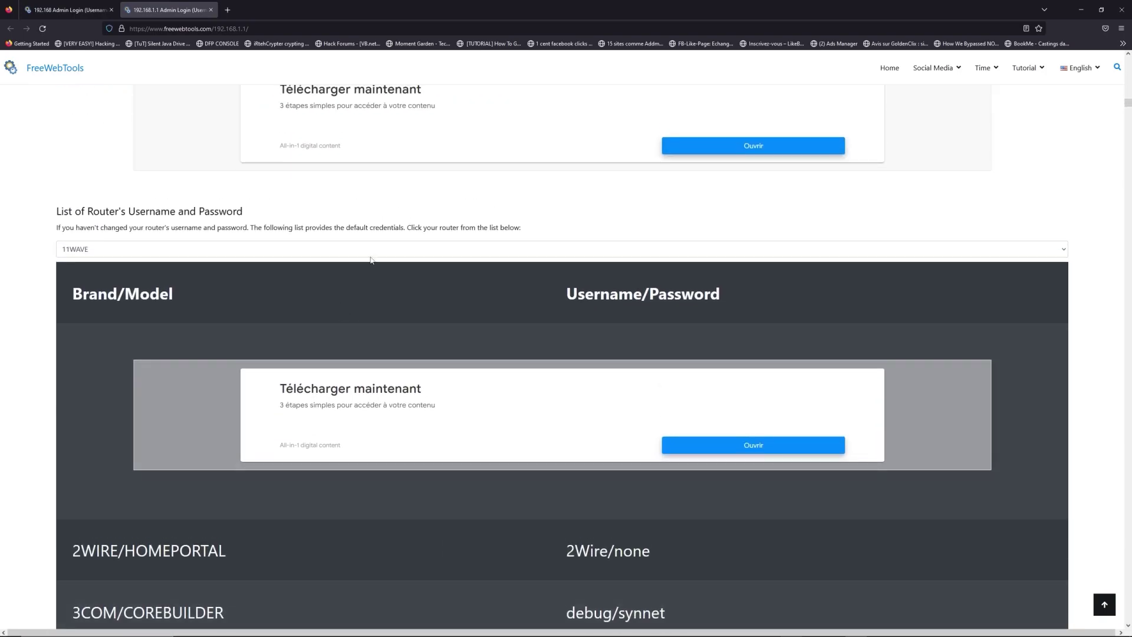
left_click(378, 250)
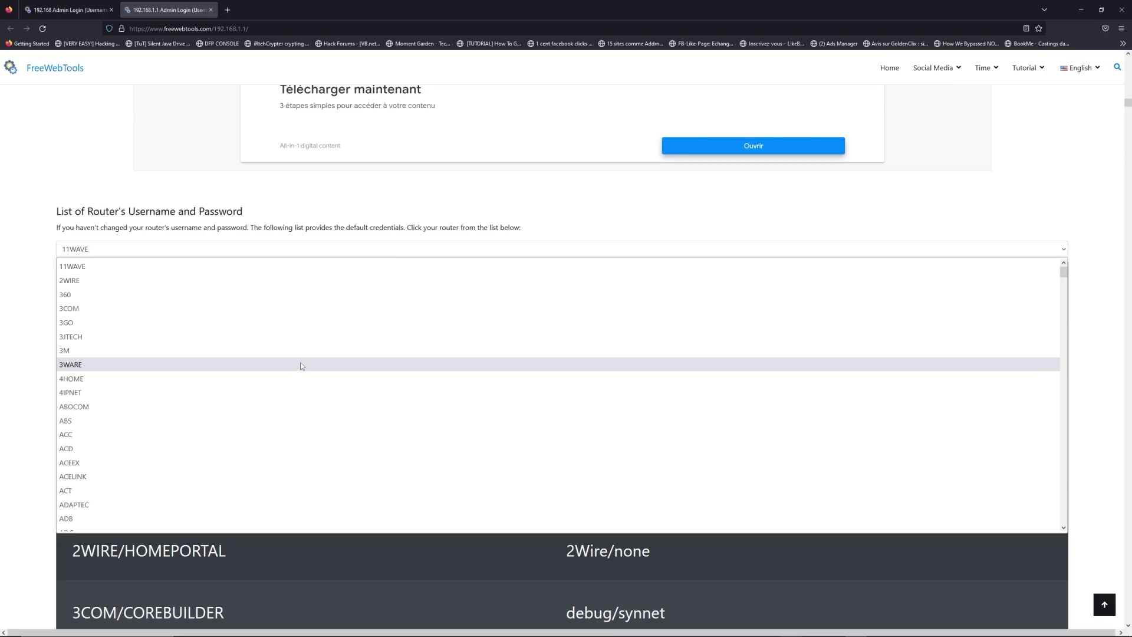
type("lg")
key("Return")
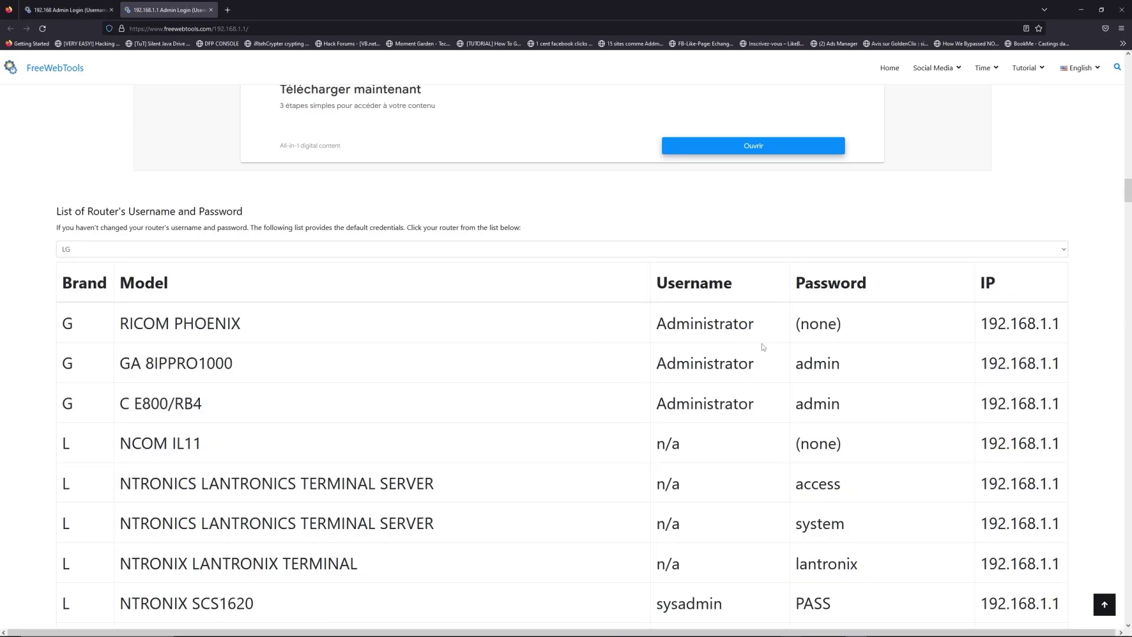
scroll(875, 407, "down", 5)
scroll(571, 457, "down", 3)
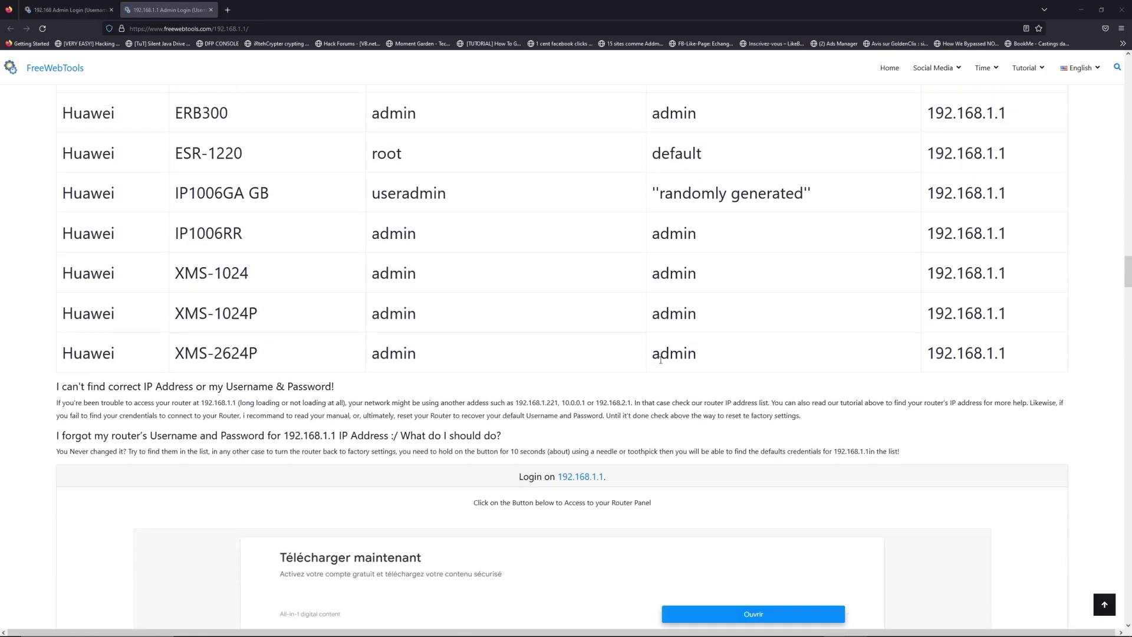
scroll(660, 362, "down", 3)
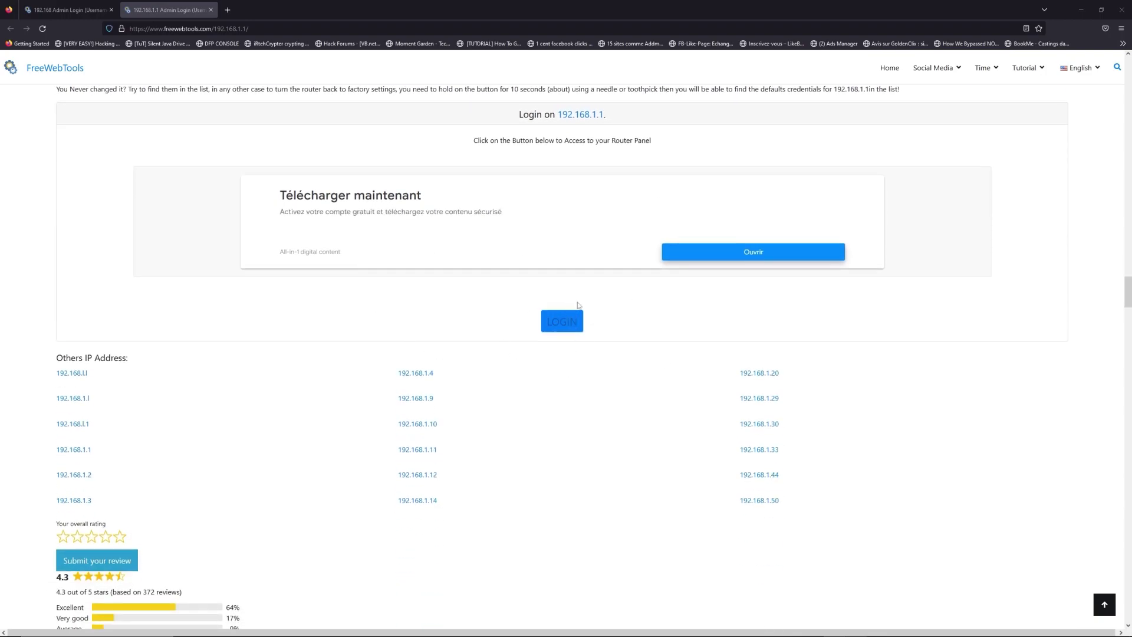
Use the LOGIN button to open the 192.168.1.1 router page in a third tab.
left_click(562, 322)
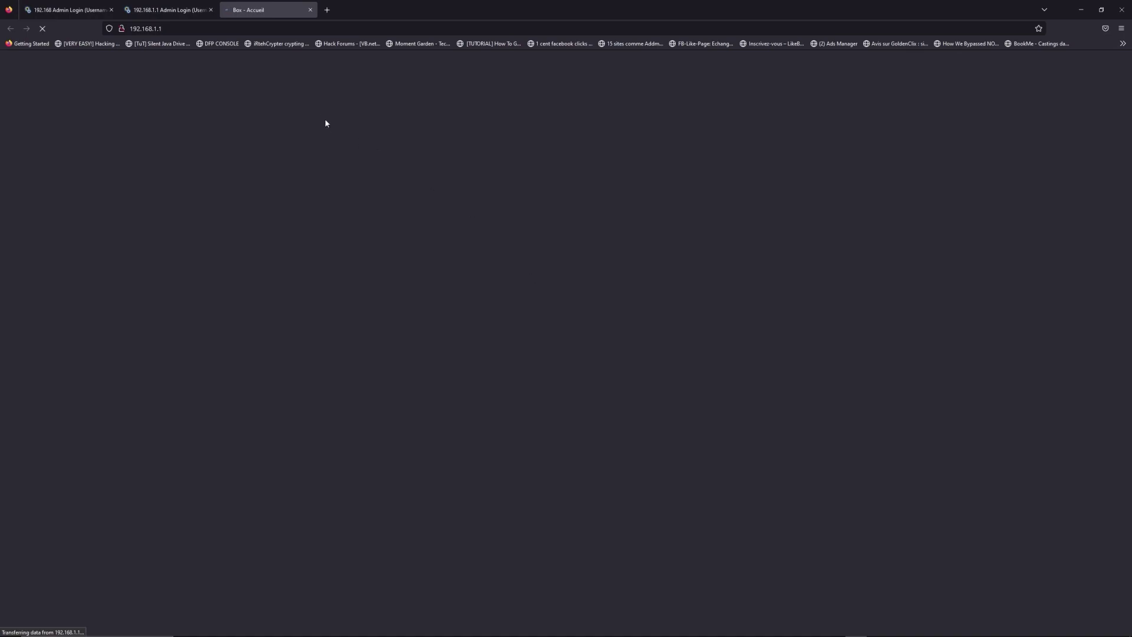